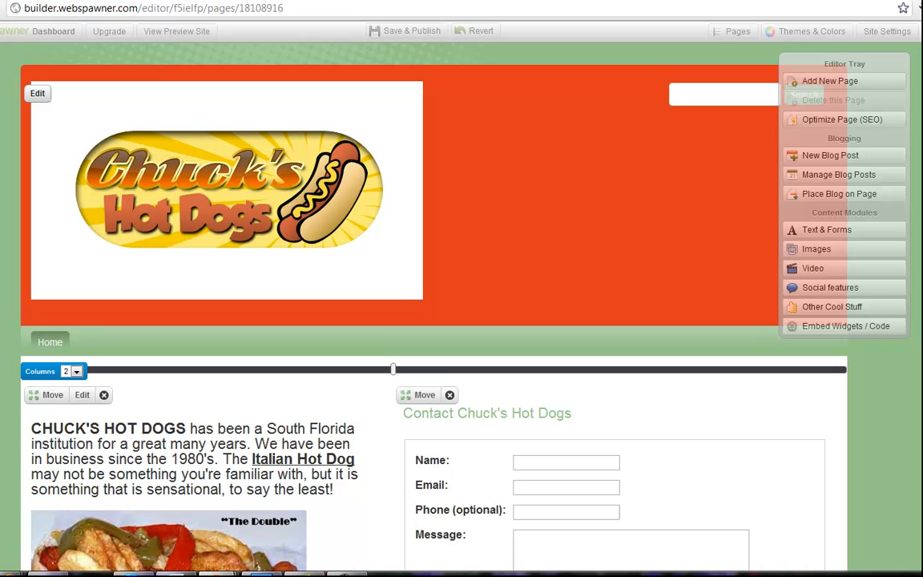
Examine the existing home page from its logo header down through the intro text, photo and contact form.
scroll(393, 305, "down", 1)
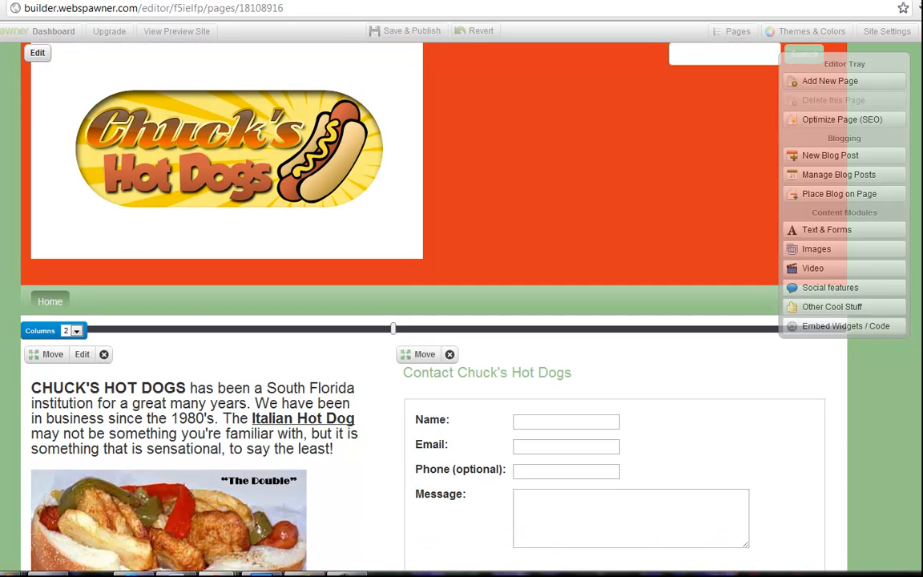
scroll(393, 304, "down", 3)
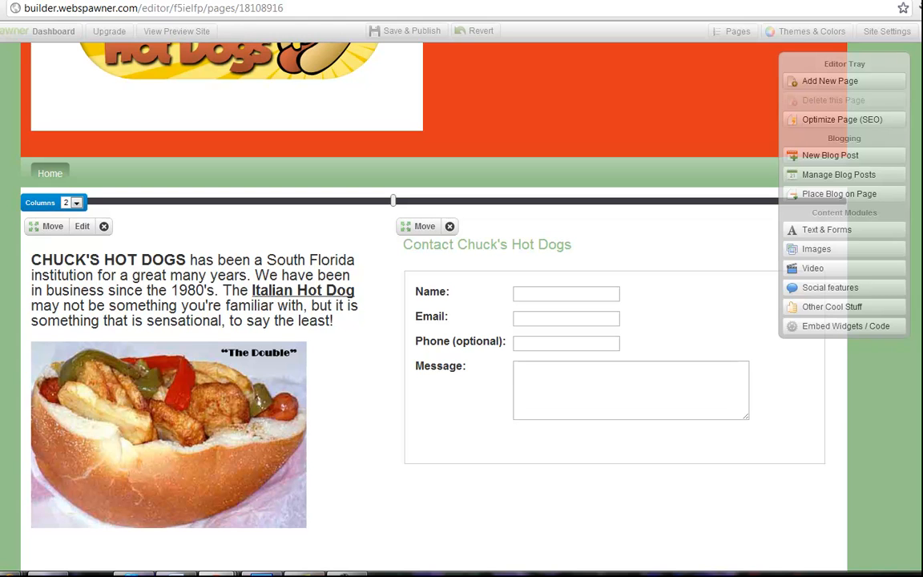
scroll(433, 304, "up", 1)
scroll(432, 305, "down", 1)
scroll(231, 285, "down", 1)
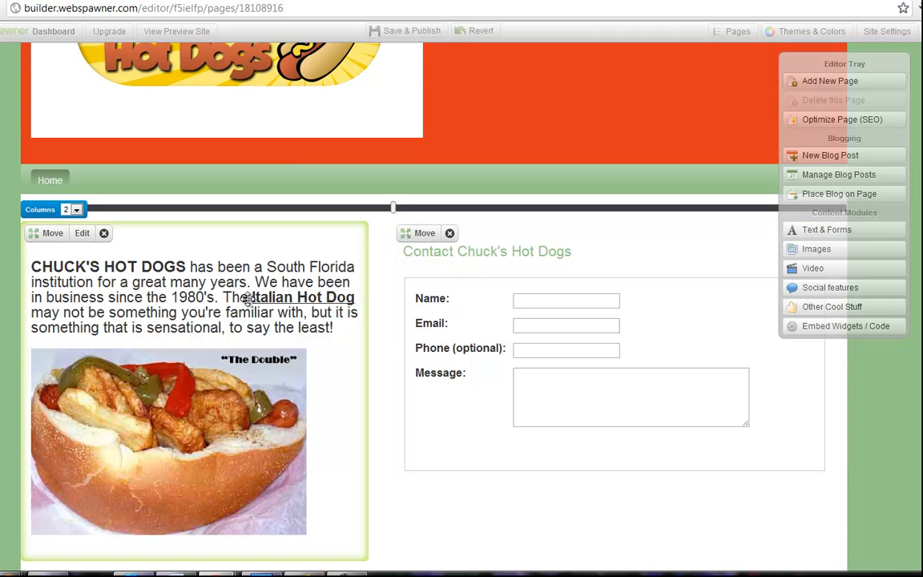
scroll(393, 304, "up", 2)
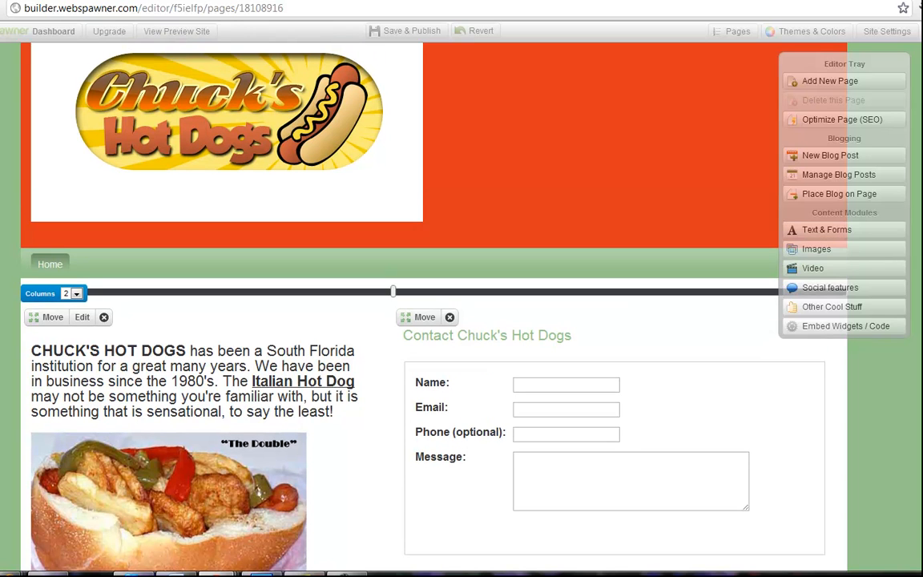
scroll(393, 240, "up", 2)
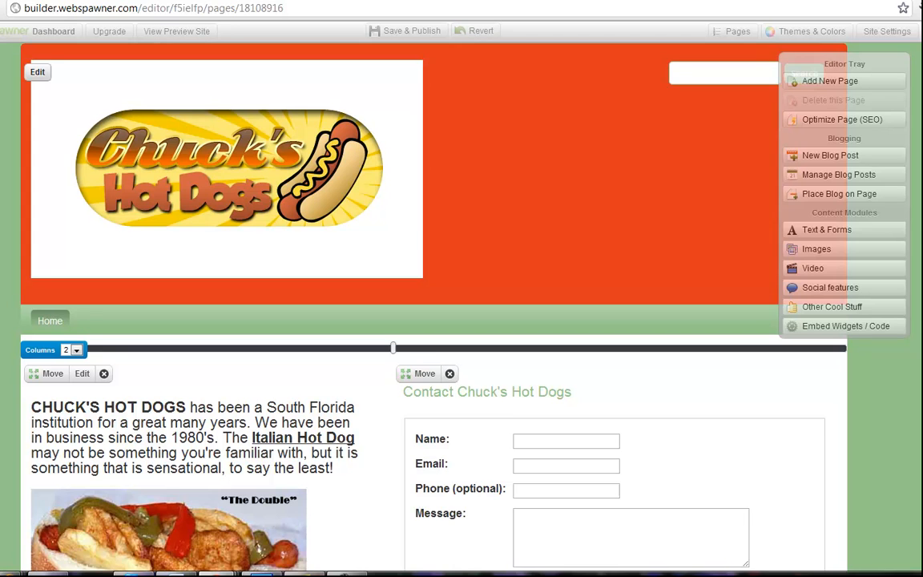
scroll(434, 305, "up", 1)
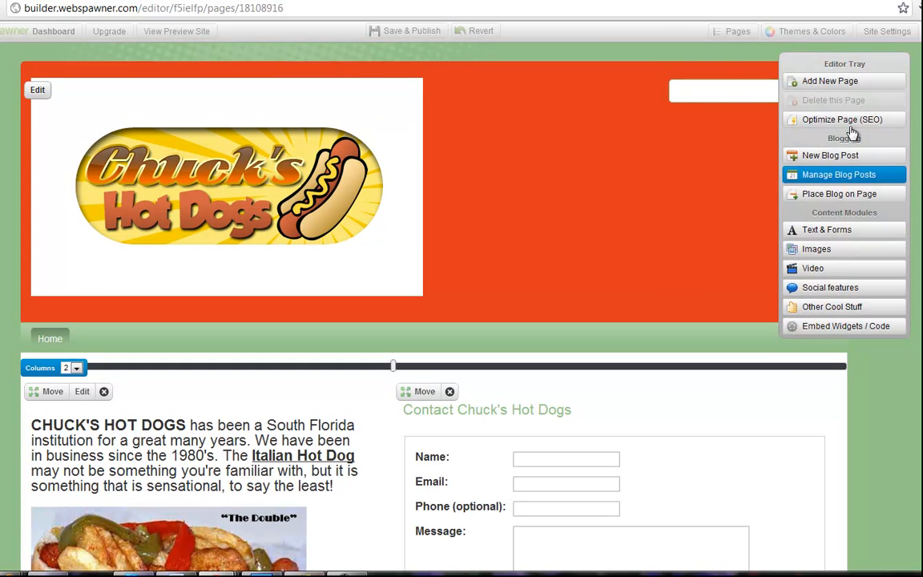
Add a new blank page named "Frank-ly Speaking" to the site.
left_click(838, 85)
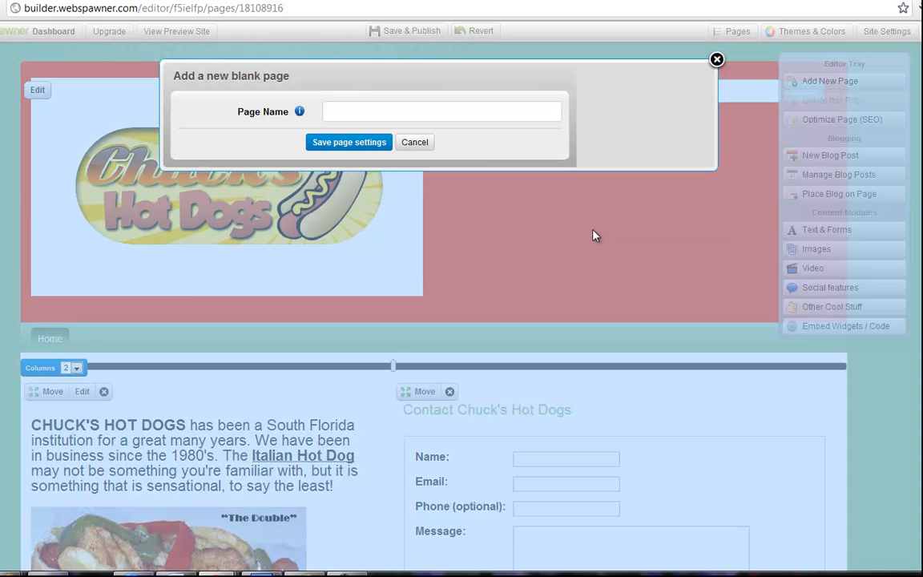
left_click(441, 115)
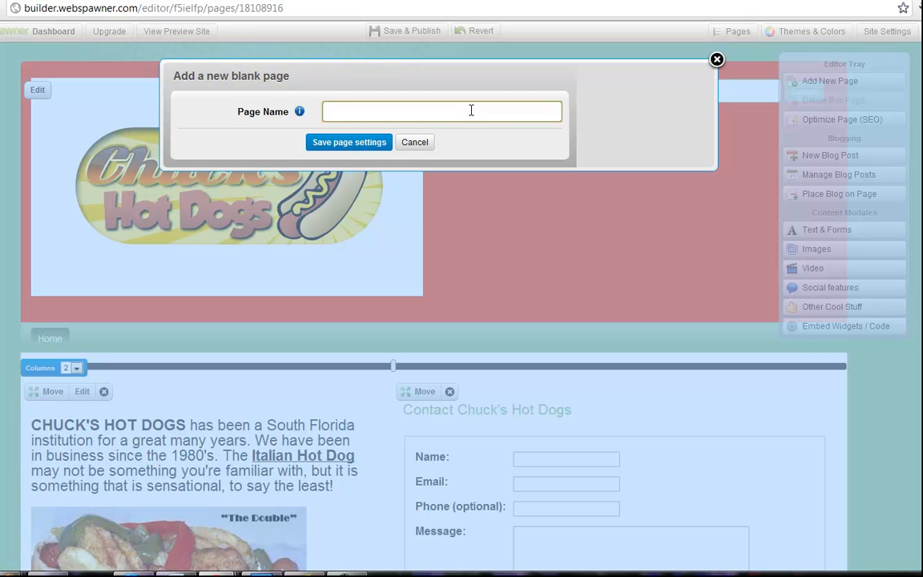
type("Frank-ly Spoe")
key("BackSpace")
key("BackSpace")
type("eaking")
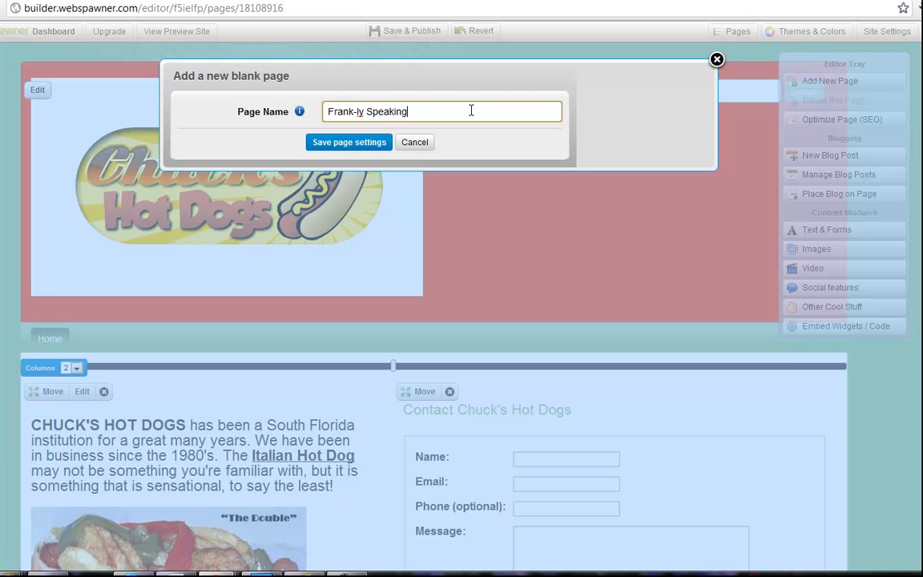
left_click(370, 150)
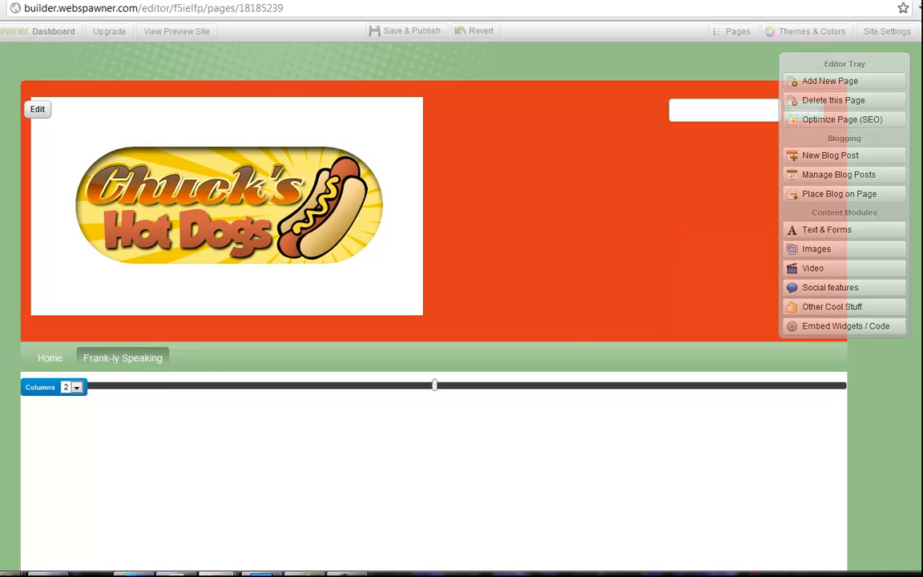
Widen the first column of the new page's two-column layout to a little over 60% of the content width.
scroll(433, 321, "down", 2)
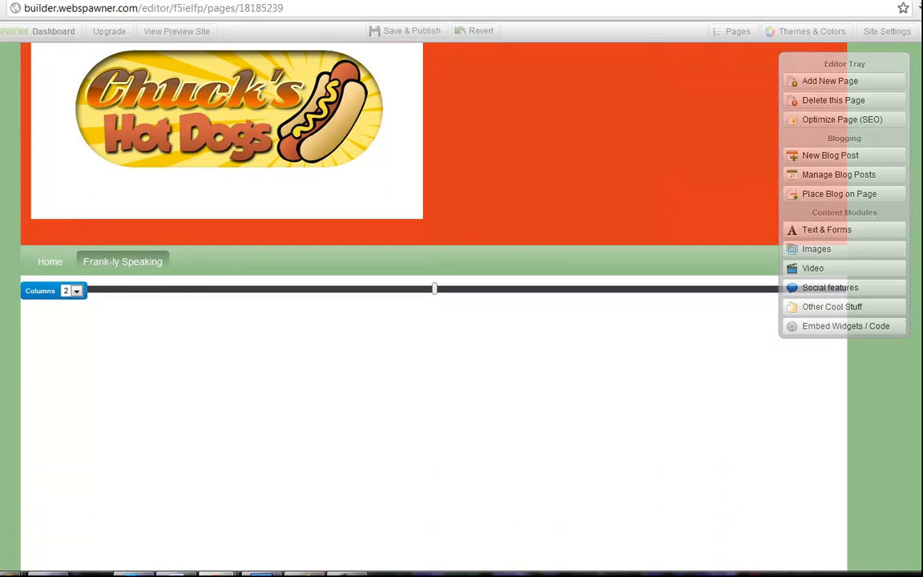
scroll(434, 320, "down", 1)
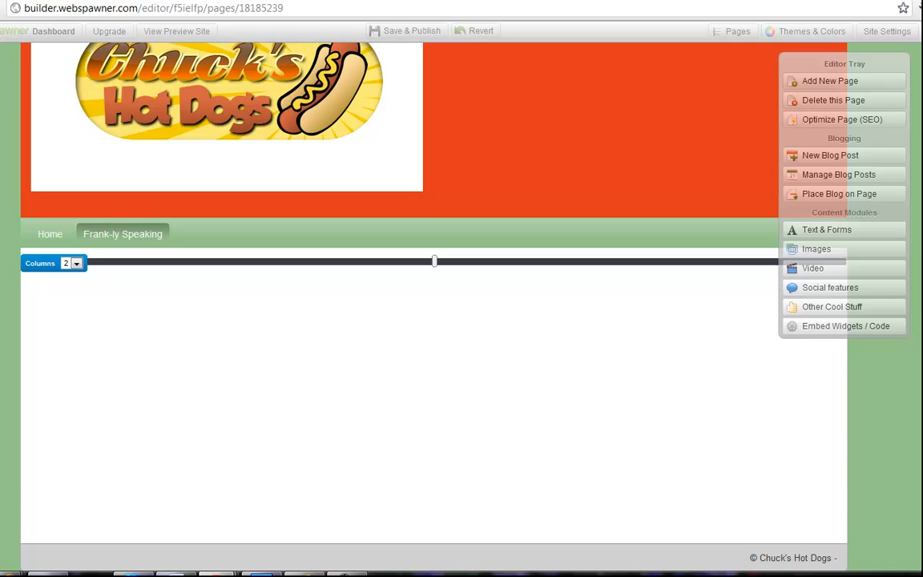
left_click(75, 264)
left_click_drag(433, 262, 542, 262)
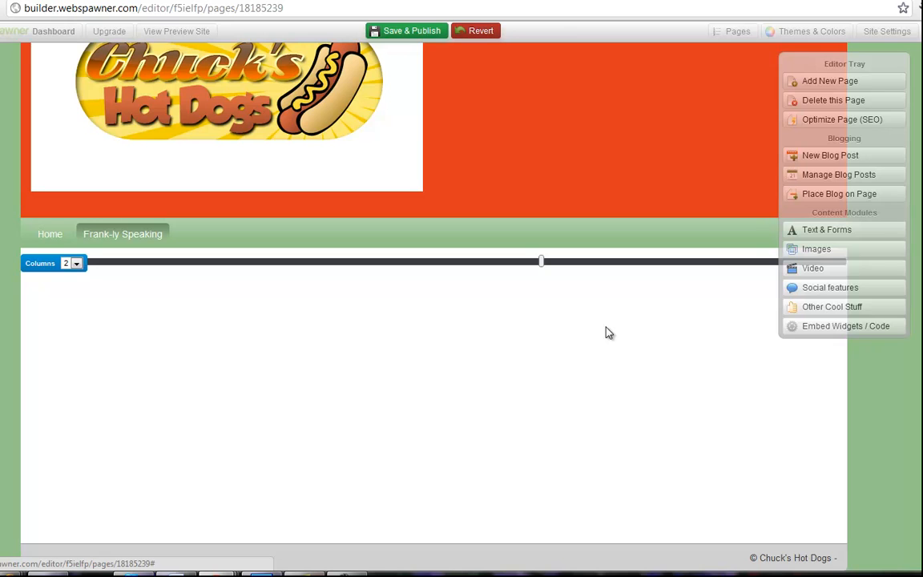
Place the blog's Category List element on the page and move it into the narrower second column.
left_click(836, 194)
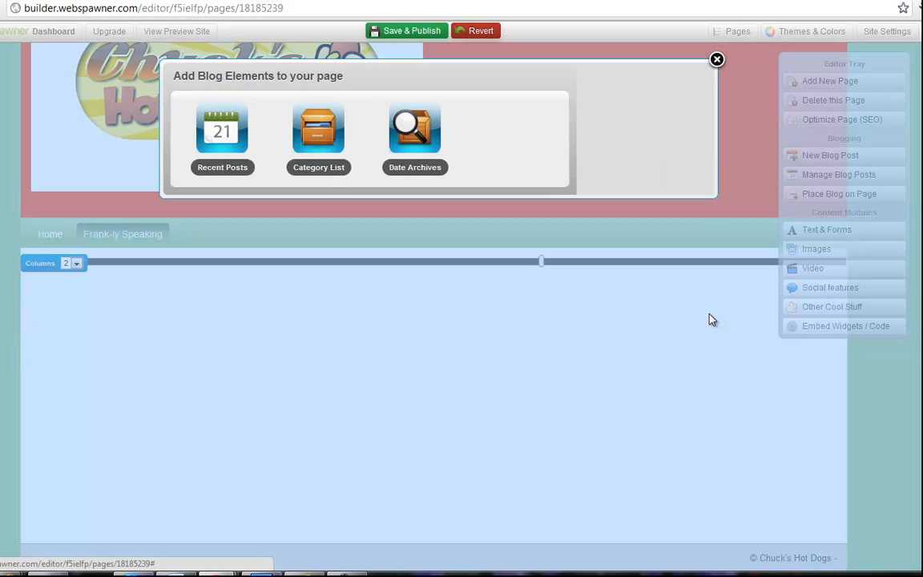
left_click(325, 174)
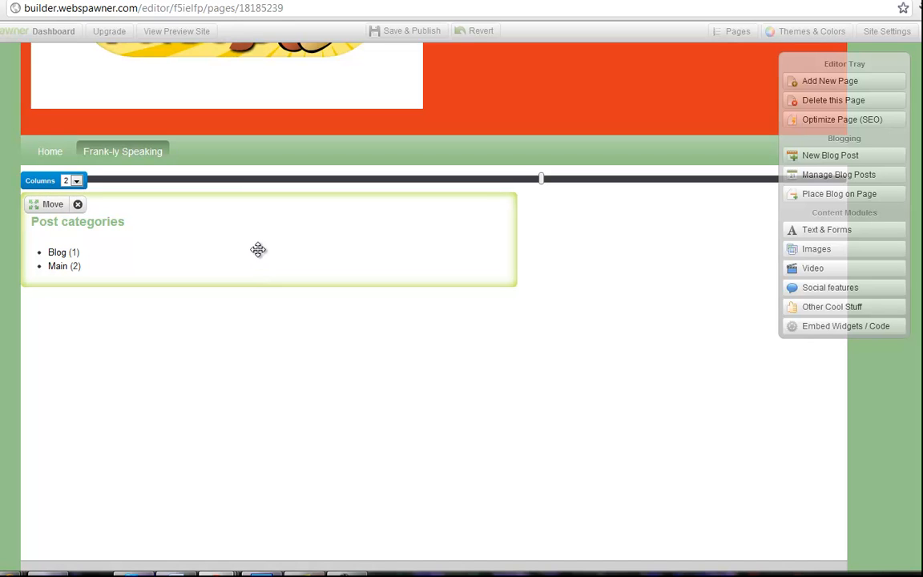
left_click_drag(258, 249, 713, 320)
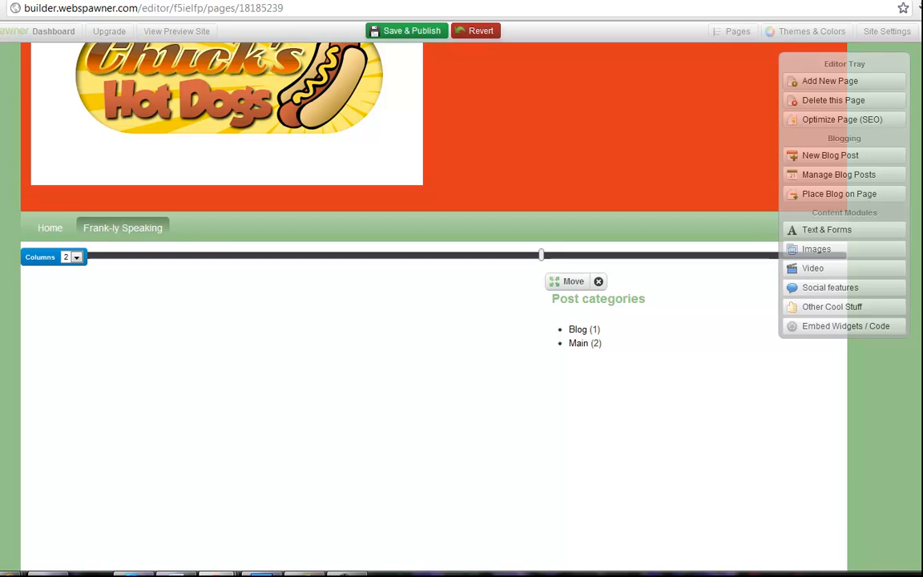
Reassign the "About Chuck" blog post from the Main category to the Blog category and save the post.
scroll(775, 232, "down", 1)
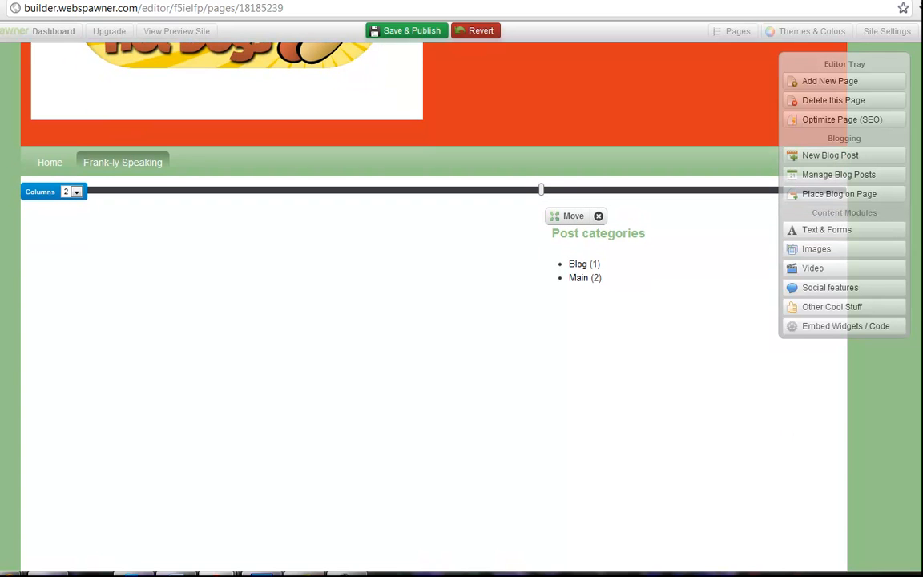
left_click(839, 183)
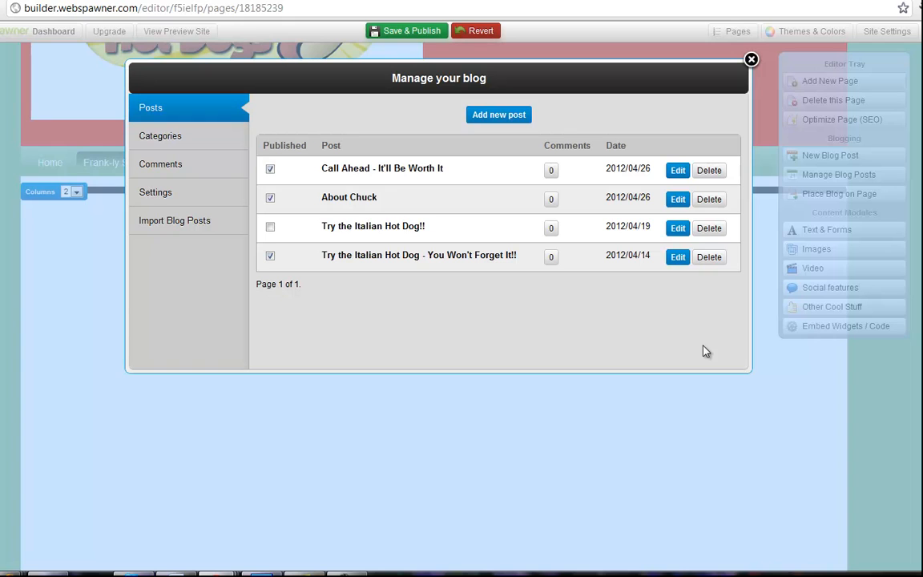
left_click(350, 200)
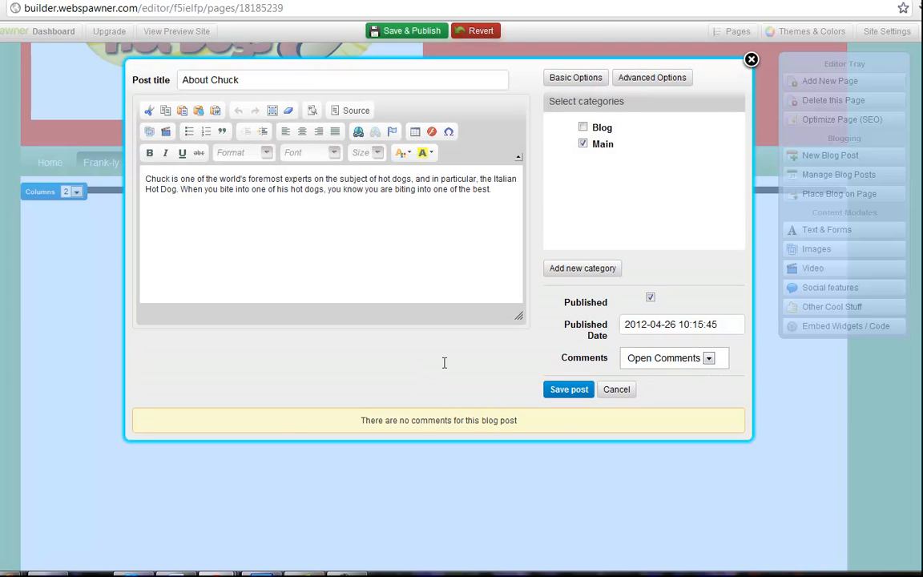
left_click(586, 127)
left_click(593, 145)
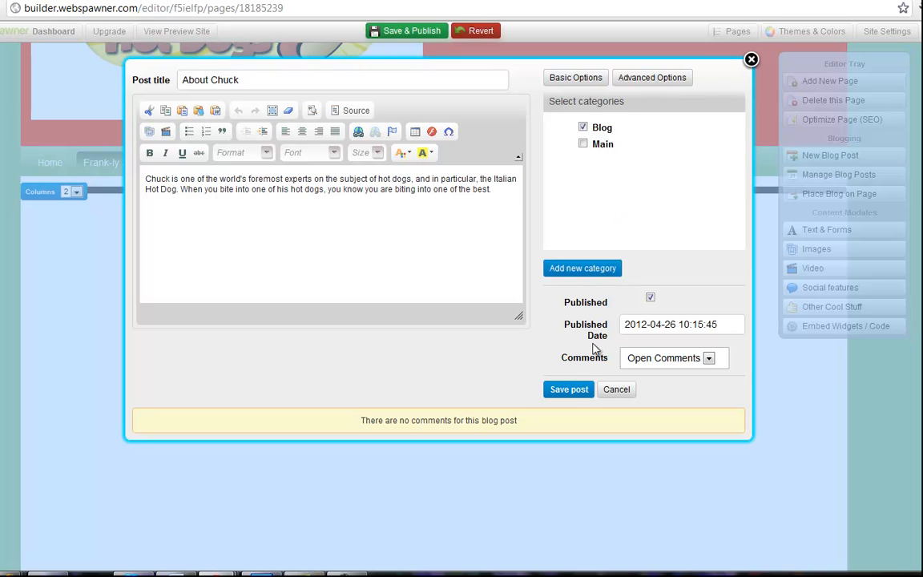
left_click(568, 391)
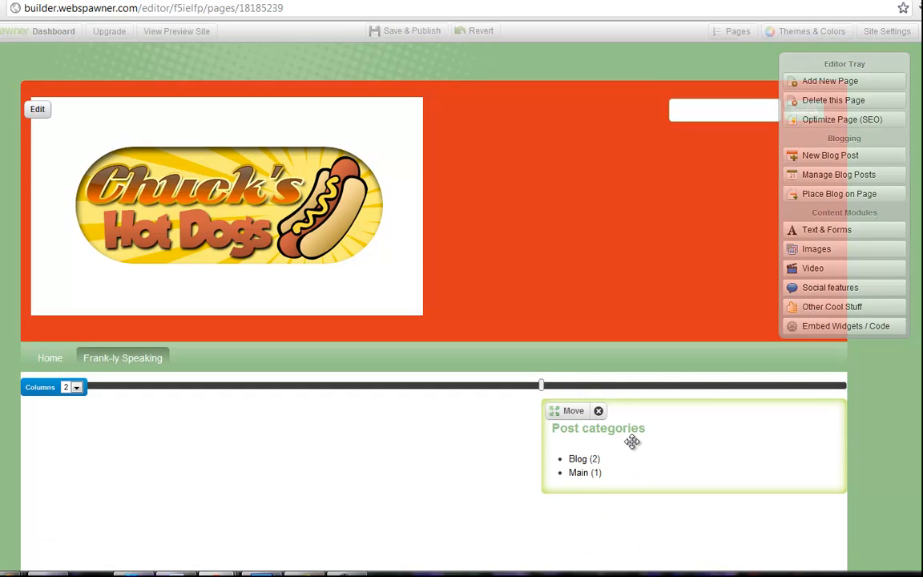
Place a Recent Posts element on the Frank-ly Speaking page that shows only posts from the Blog category.
scroll(920, 398, "down", 3)
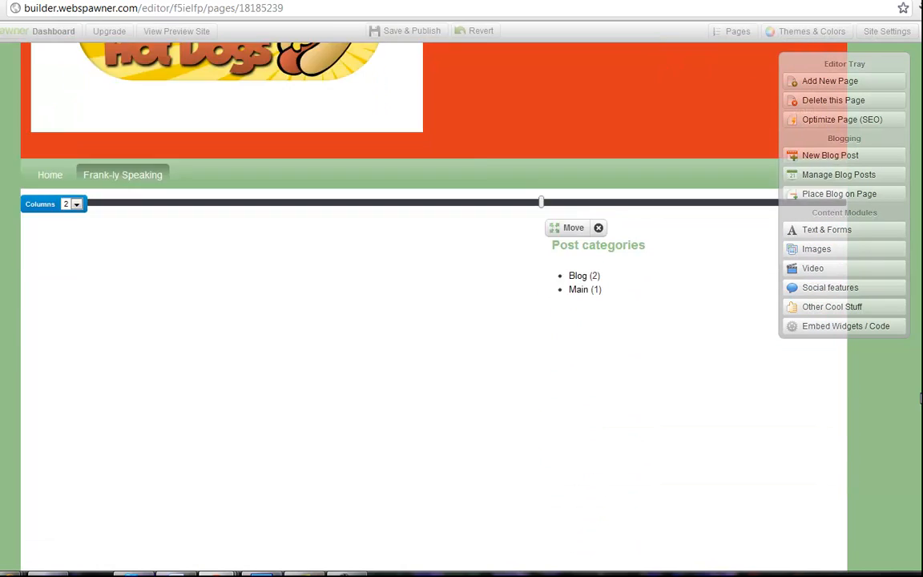
scroll(920, 398, "down", 1)
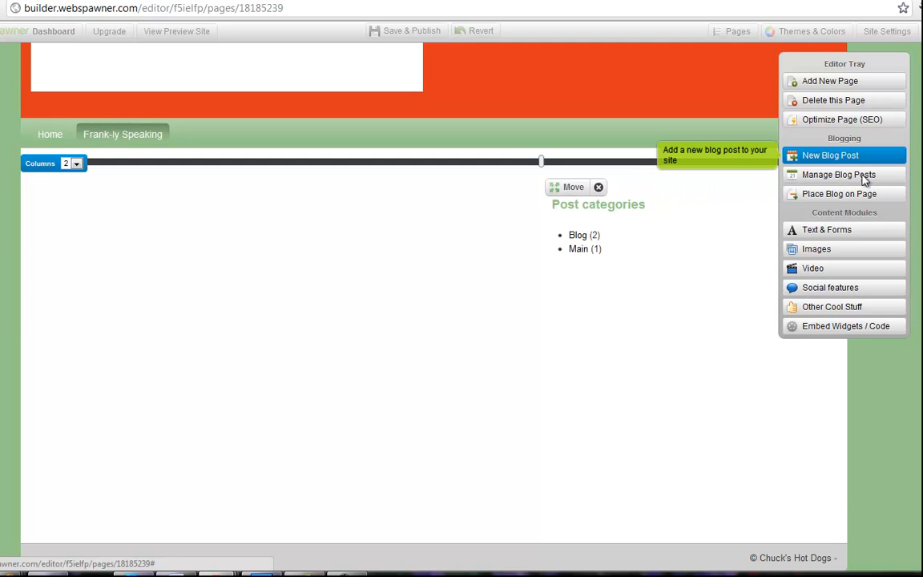
left_click(825, 194)
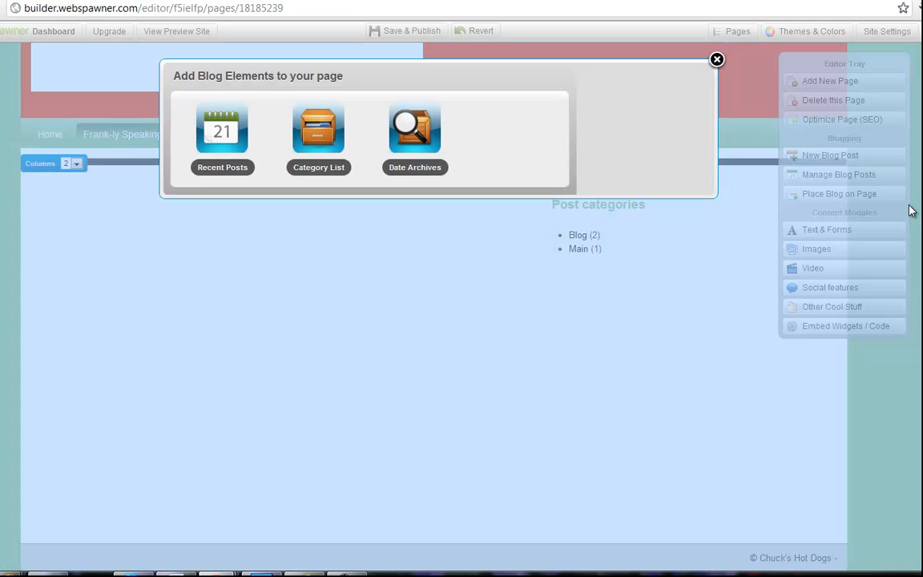
left_click(202, 168)
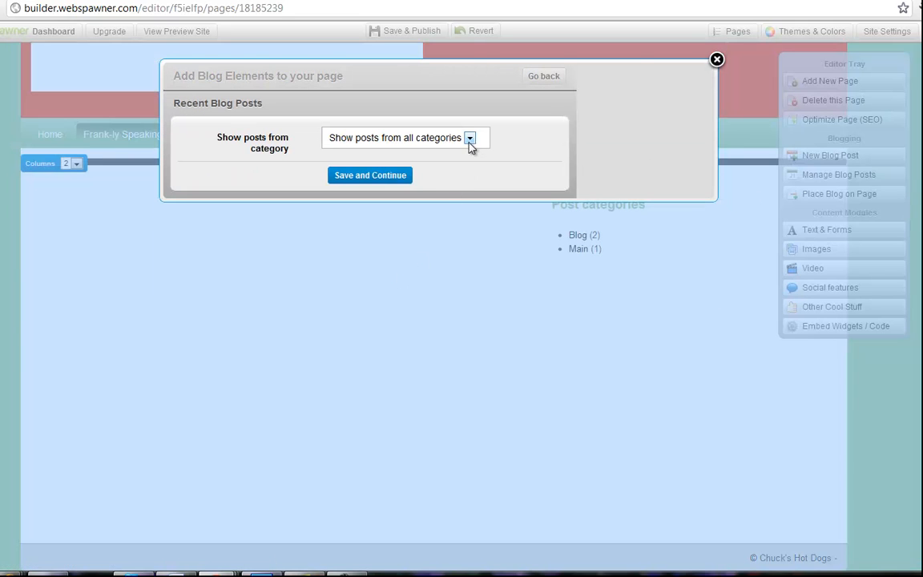
left_click(470, 141)
left_click(420, 166)
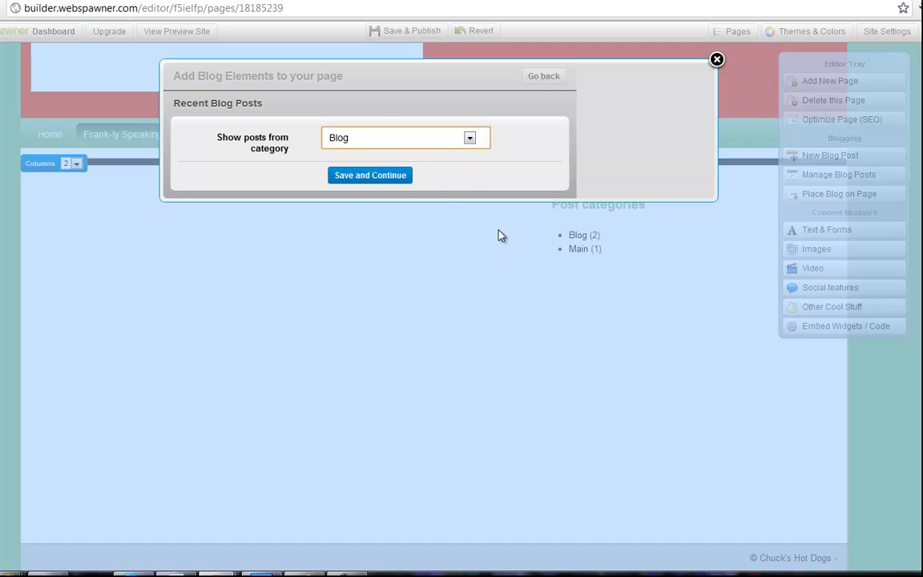
left_click(387, 178)
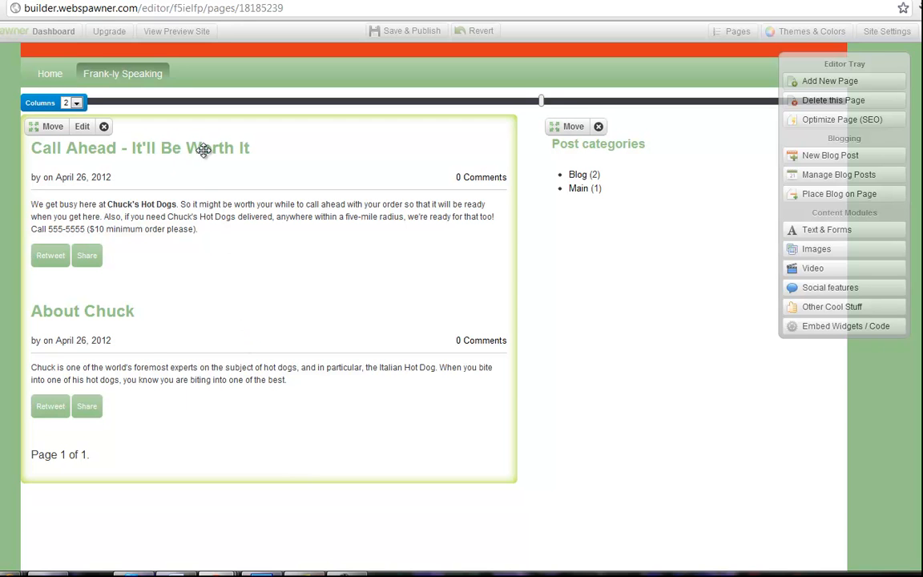
Review the posts and category list on the blog page, visit the Home page, and return to Frank-ly Speaking.
scroll(393, 305, "up", 5)
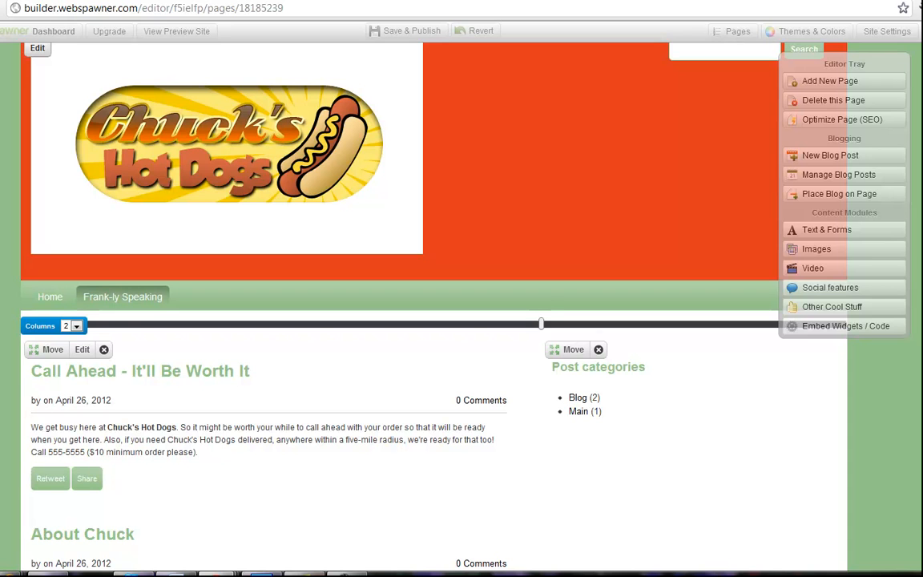
scroll(393, 305, "down", 3)
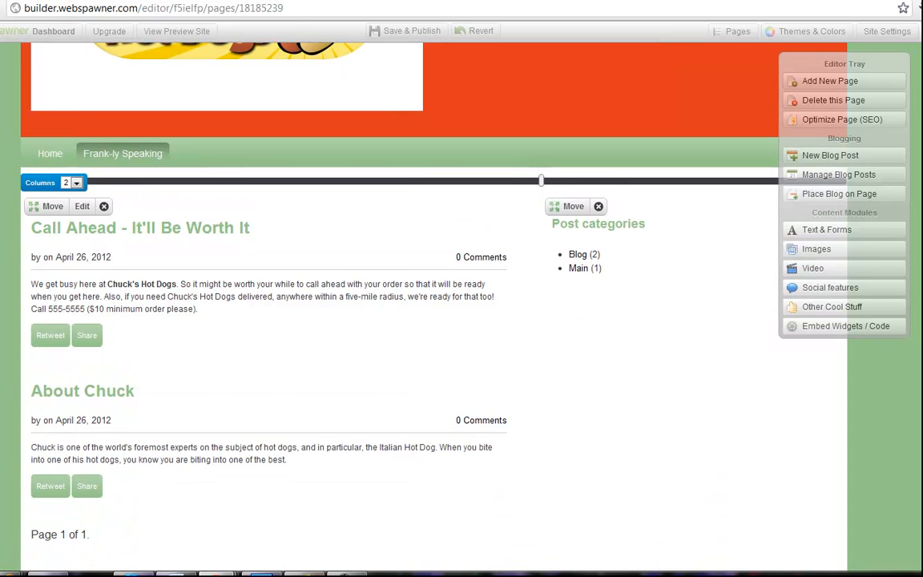
scroll(689, 220, "down", 1)
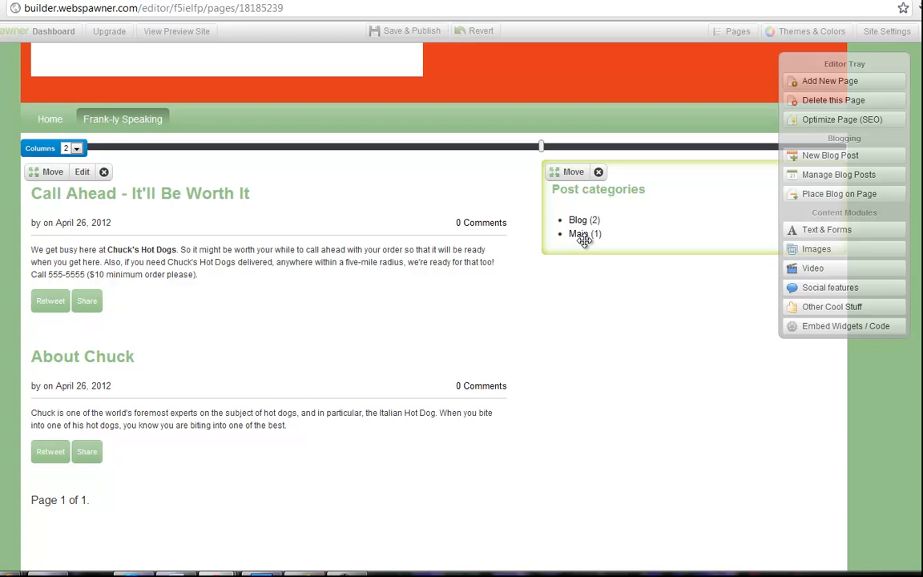
left_click(619, 186)
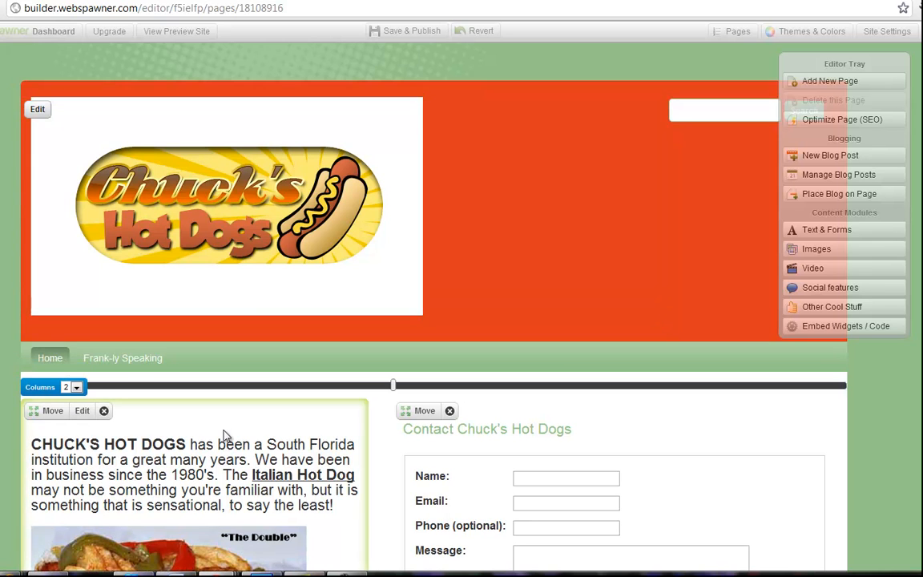
left_click(132, 358)
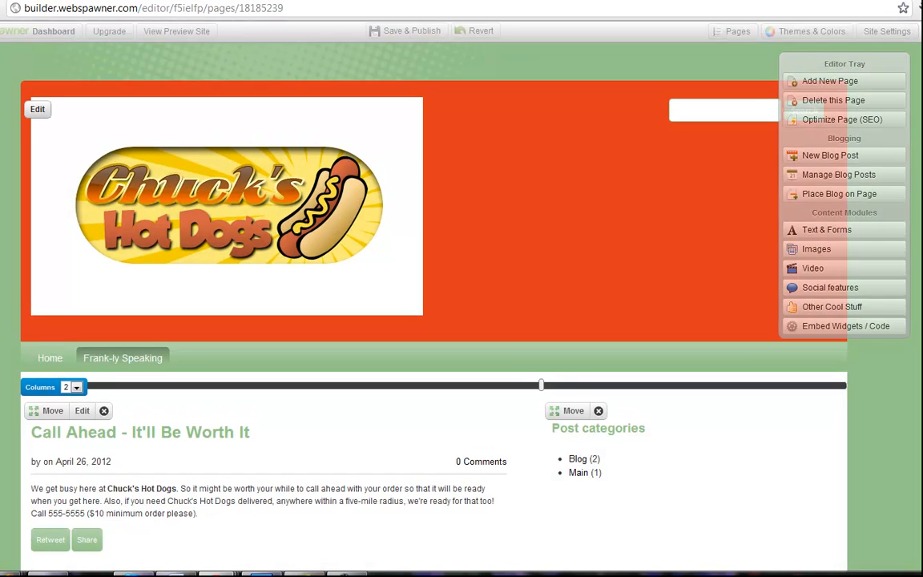
Add the blog's Date Archives element to the Frank-ly Speaking page and move it into the narrower second column.
scroll(401, 321, "down", 3)
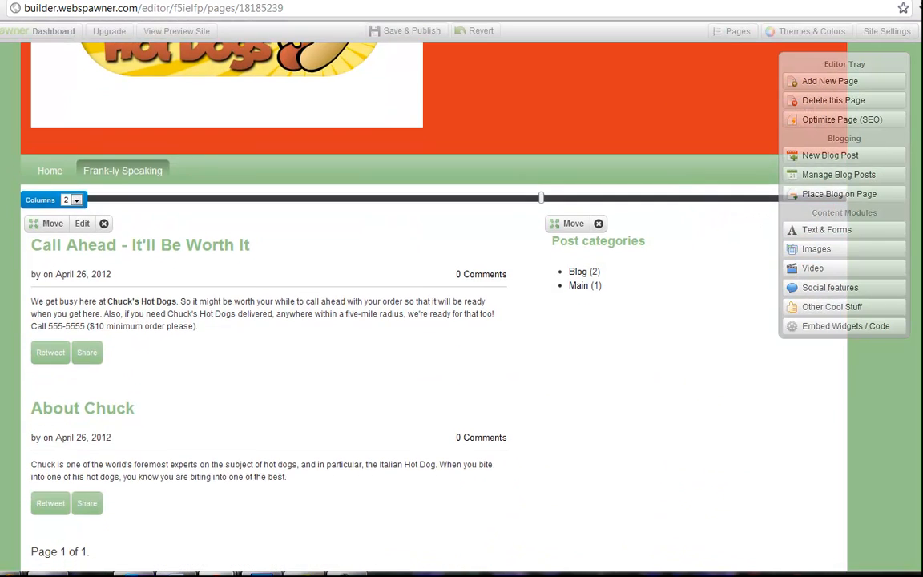
scroll(264, 361, "down", 2)
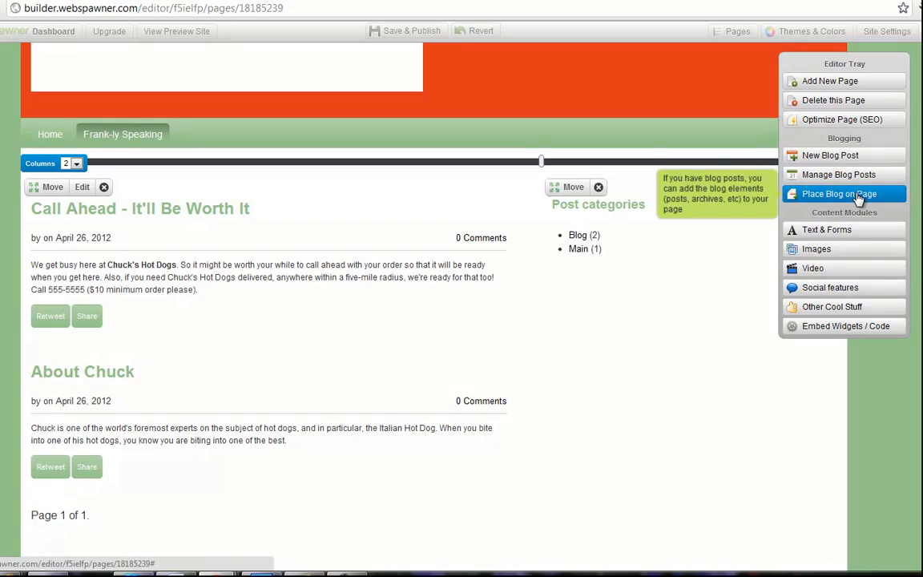
left_click(918, 195)
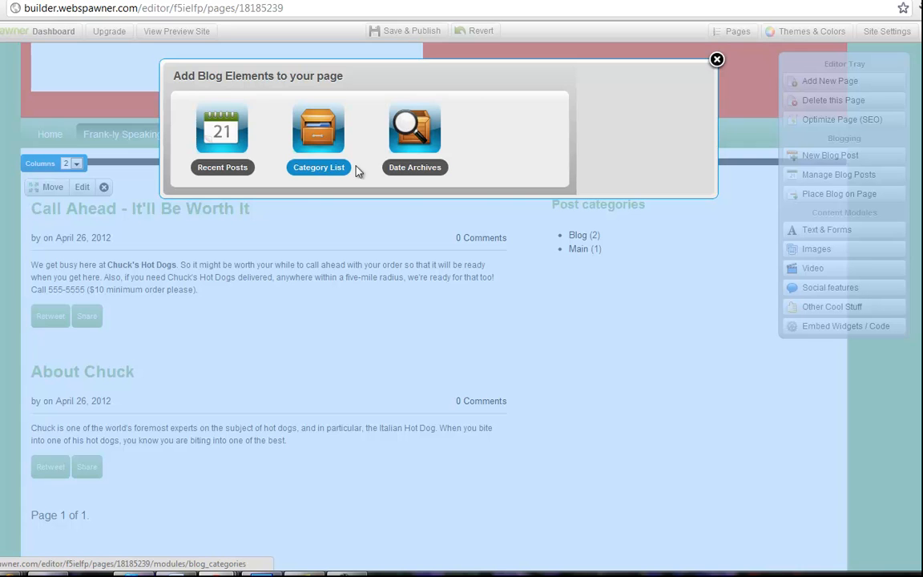
left_click(415, 170)
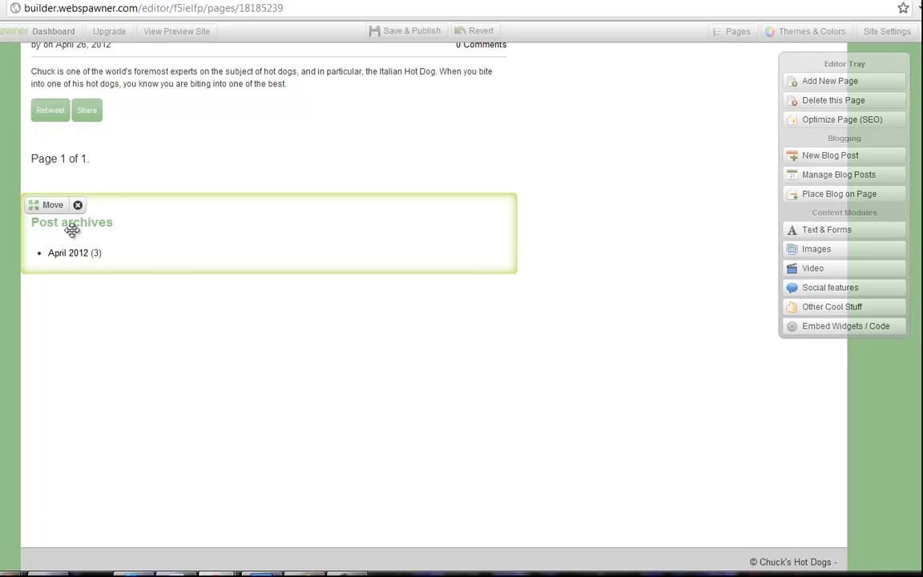
left_click_drag(72, 230, 616, 124)
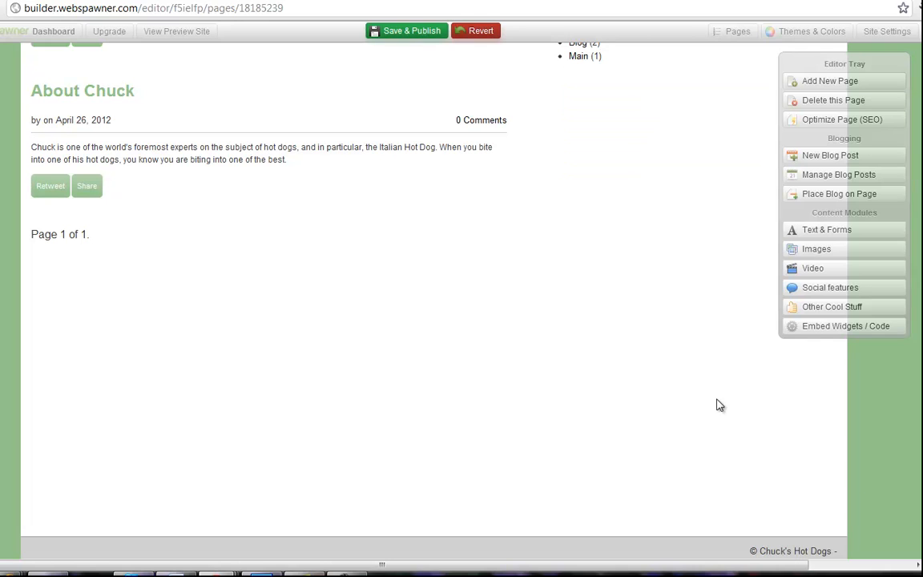
Move the Post archives element below Post categories in the second column, then save and publish the page.
scroll(433, 307, "up", 3)
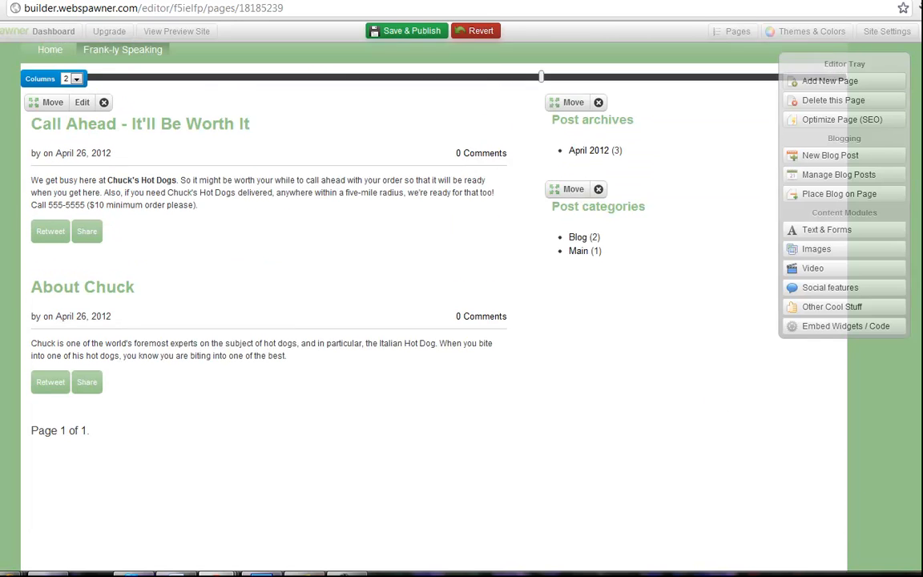
left_click_drag(631, 174, 628, 274)
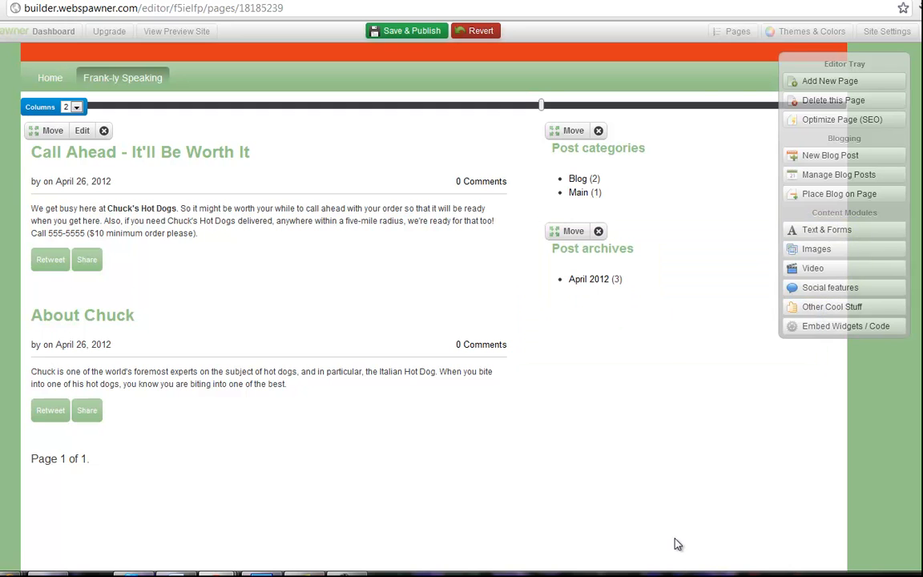
scroll(434, 306, "up", 2)
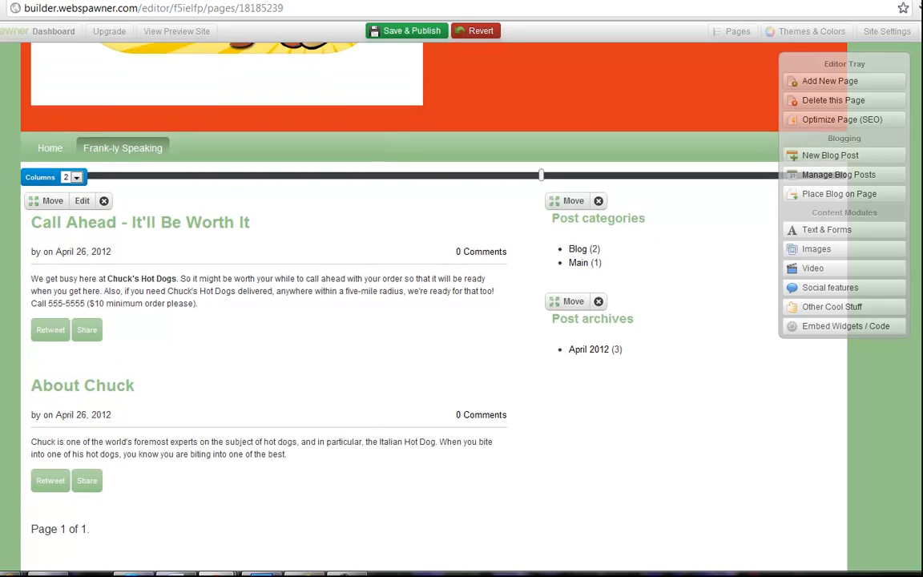
scroll(391, 304, "up", 1)
scroll(390, 305, "down", 2)
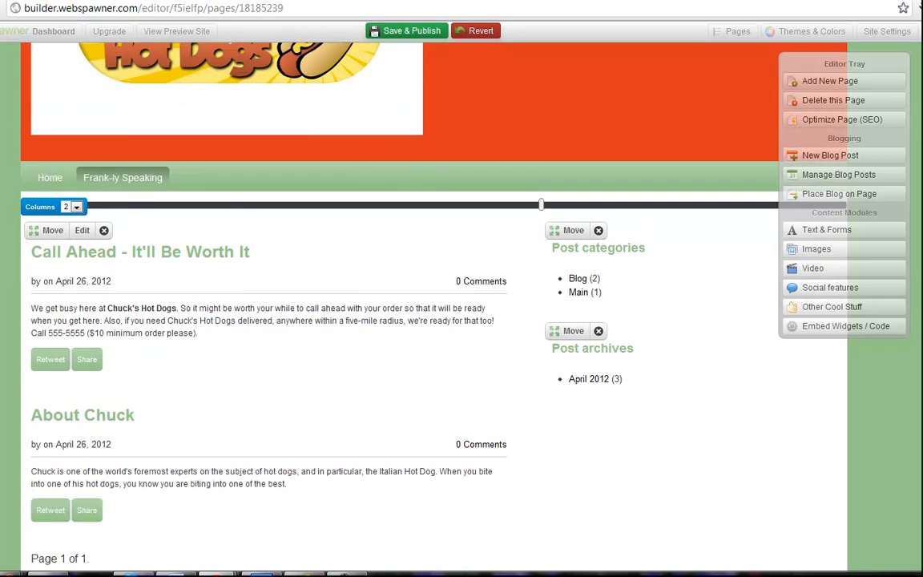
scroll(390, 305, "down", 2)
scroll(391, 304, "up", 2)
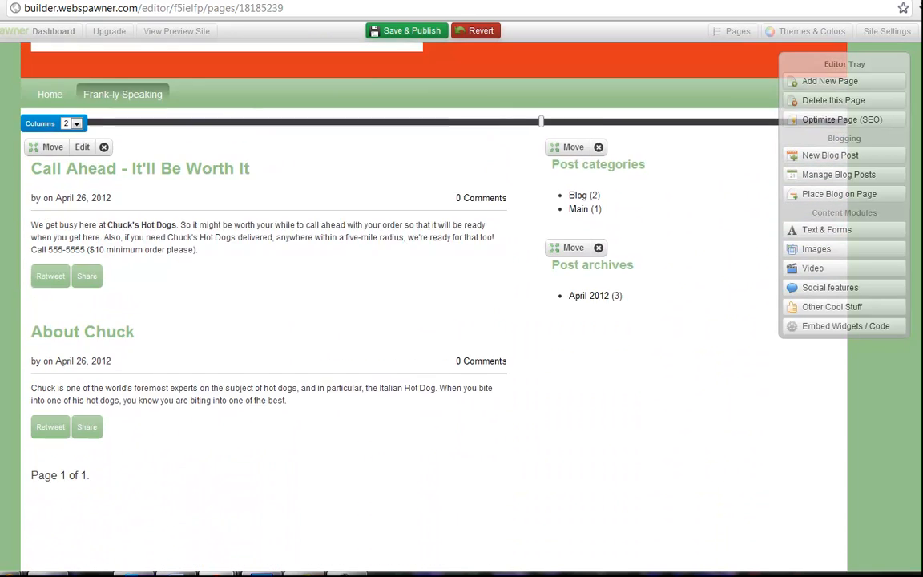
scroll(391, 304, "up", 3)
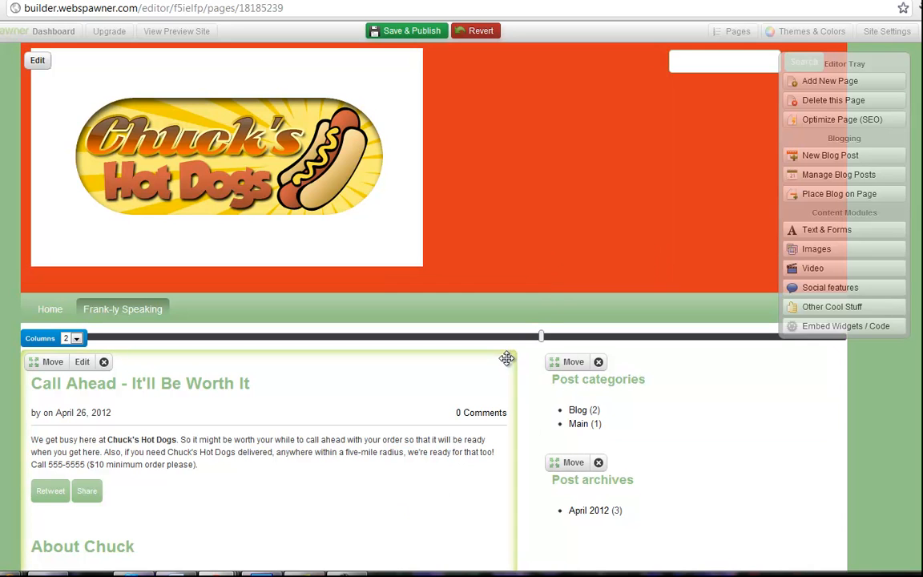
left_click(431, 34)
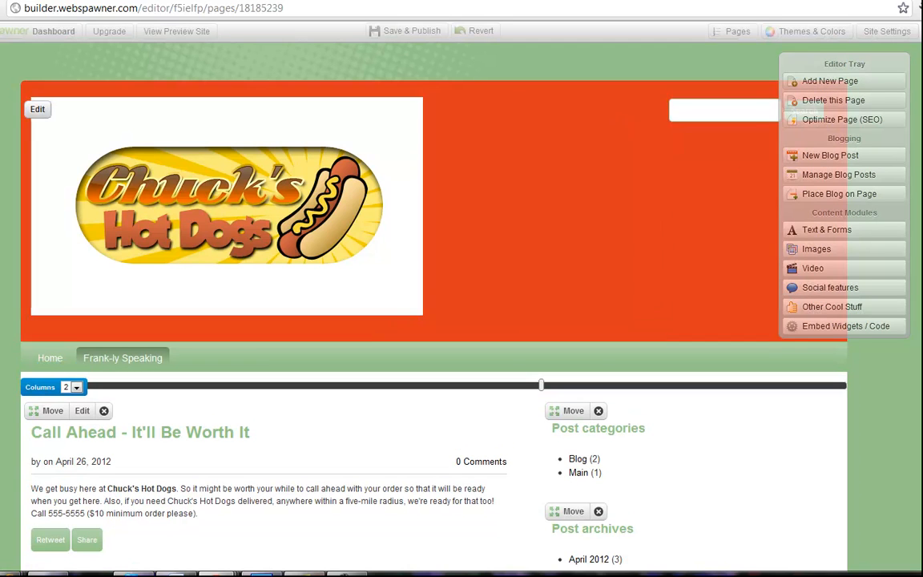
Review the published blog page layout, then open the Home page and look over its content and contact form.
scroll(393, 320, "down", 2)
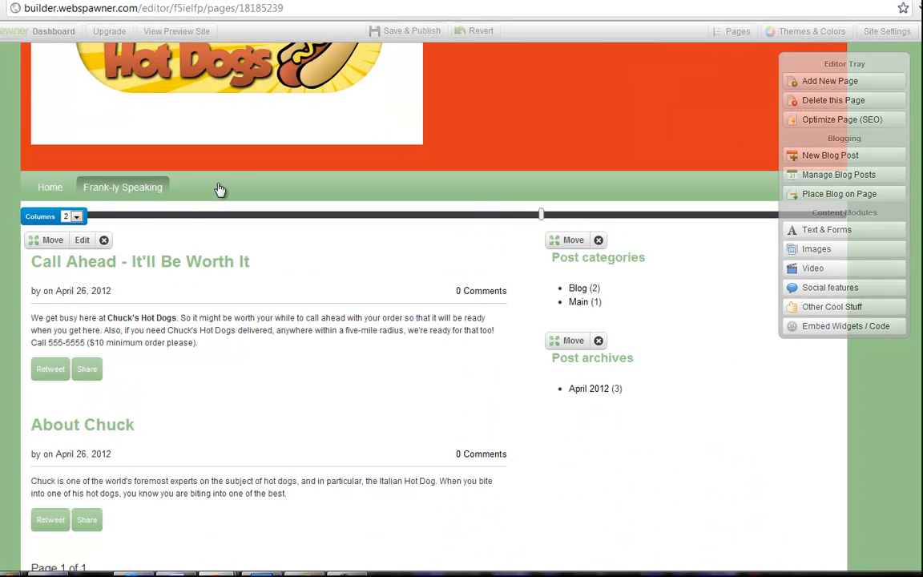
left_click(50, 192)
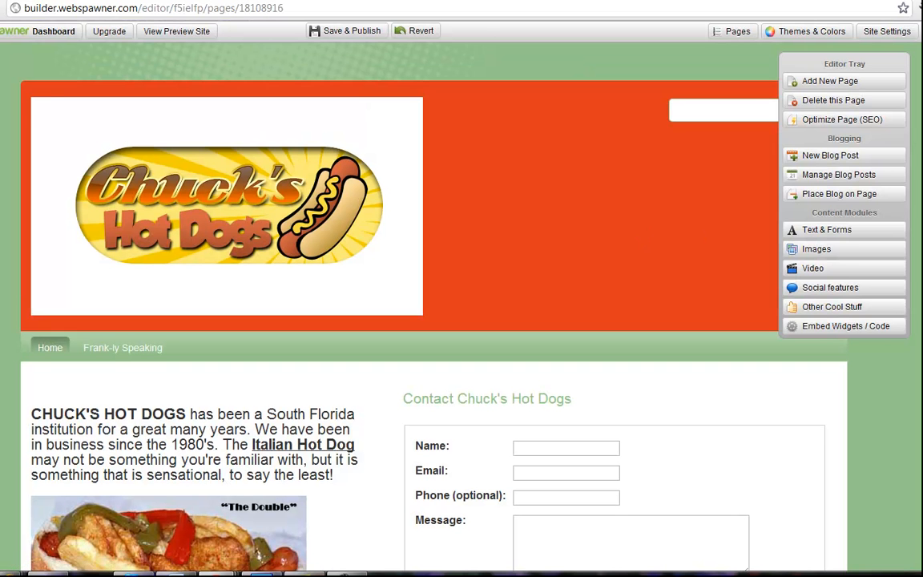
scroll(433, 321, "down", 3)
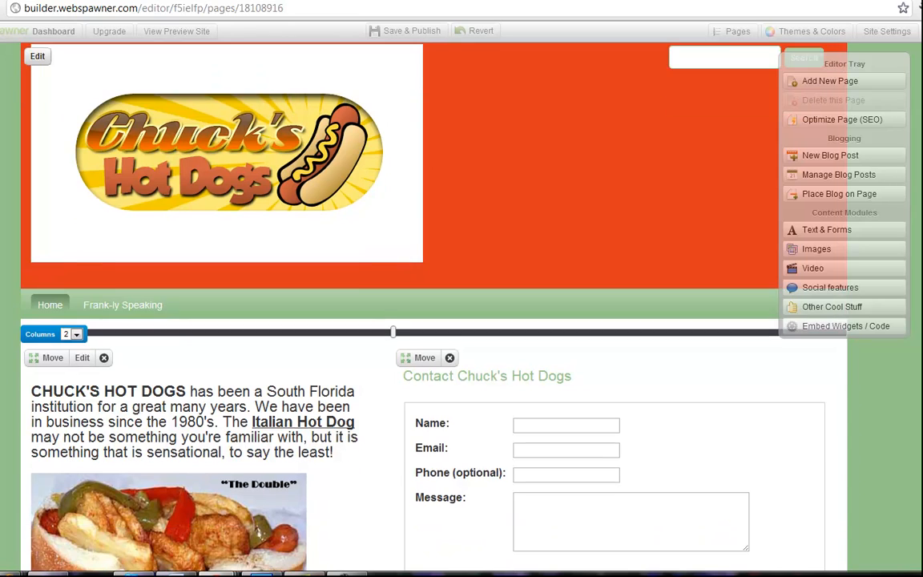
scroll(433, 321, "down", 1)
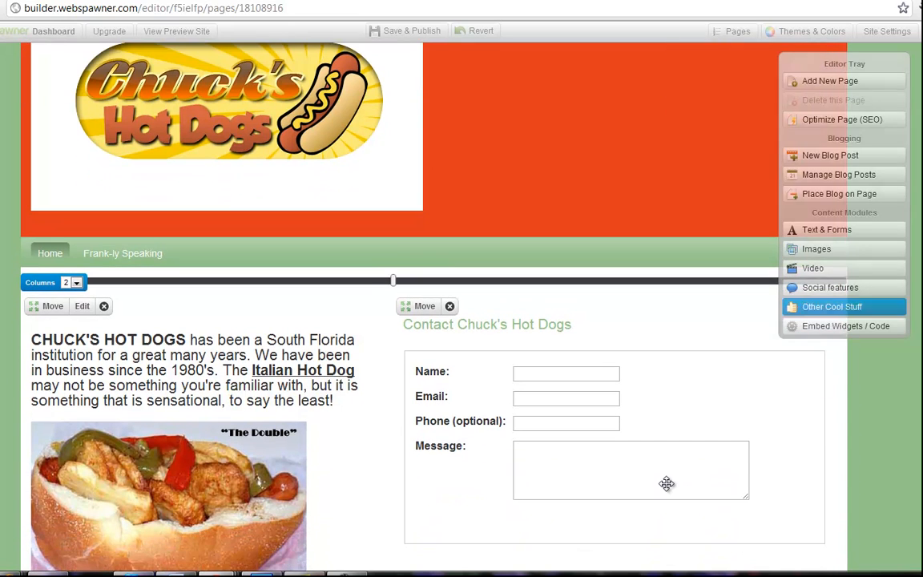